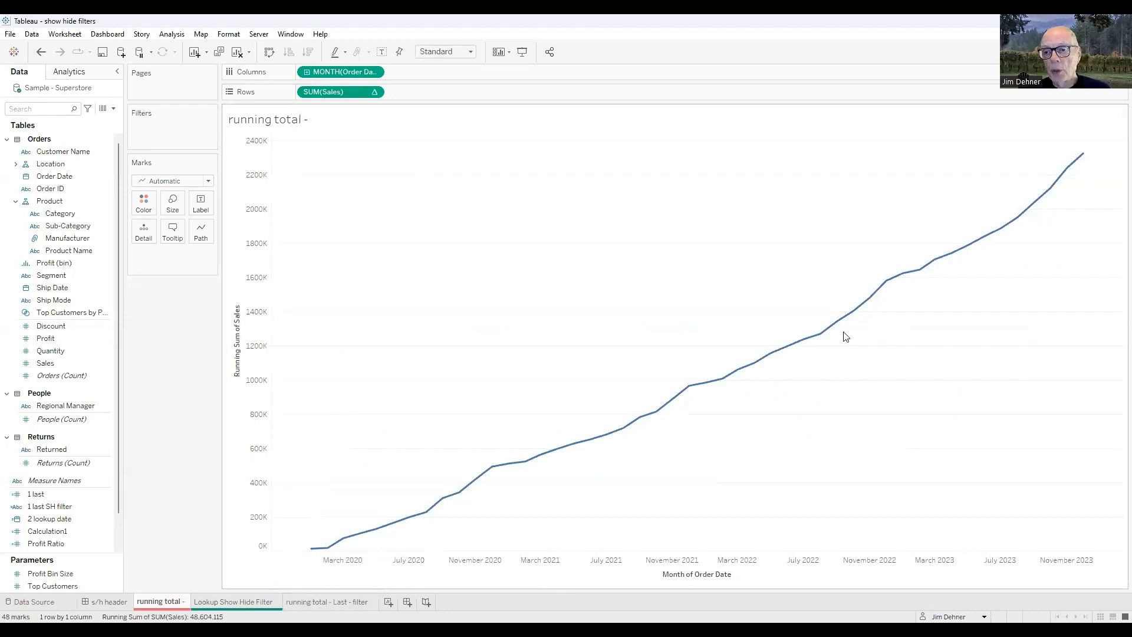
Search the data fields for "1" and review the formula of the 1 last calculation, closing it without changes.
mouse_move(1087, 159)
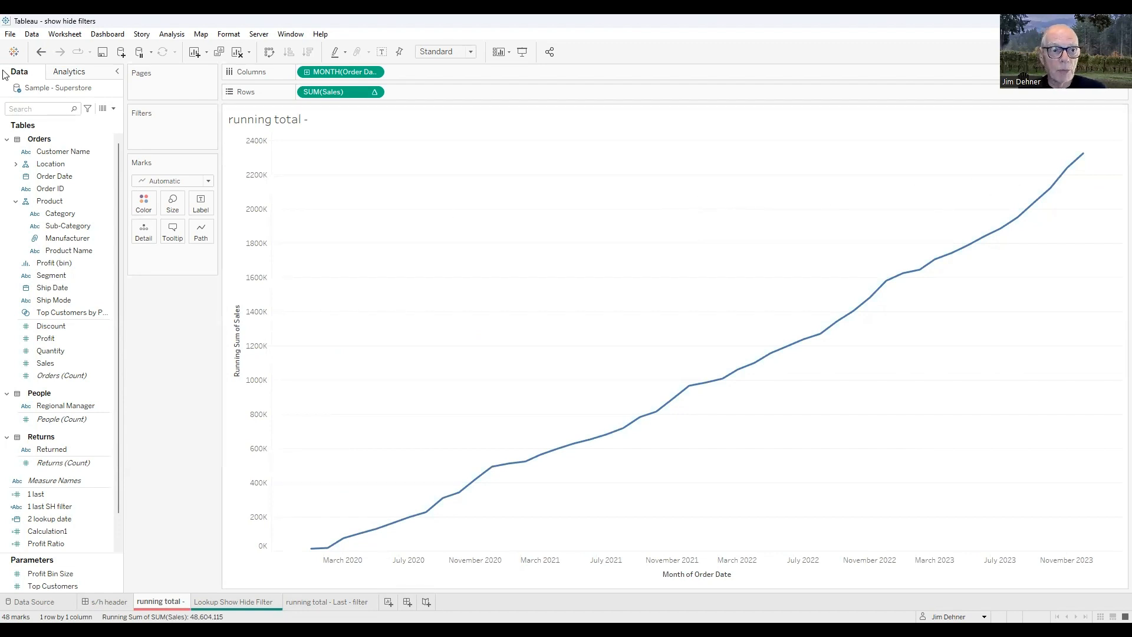
left_click(24, 109)
type("1")
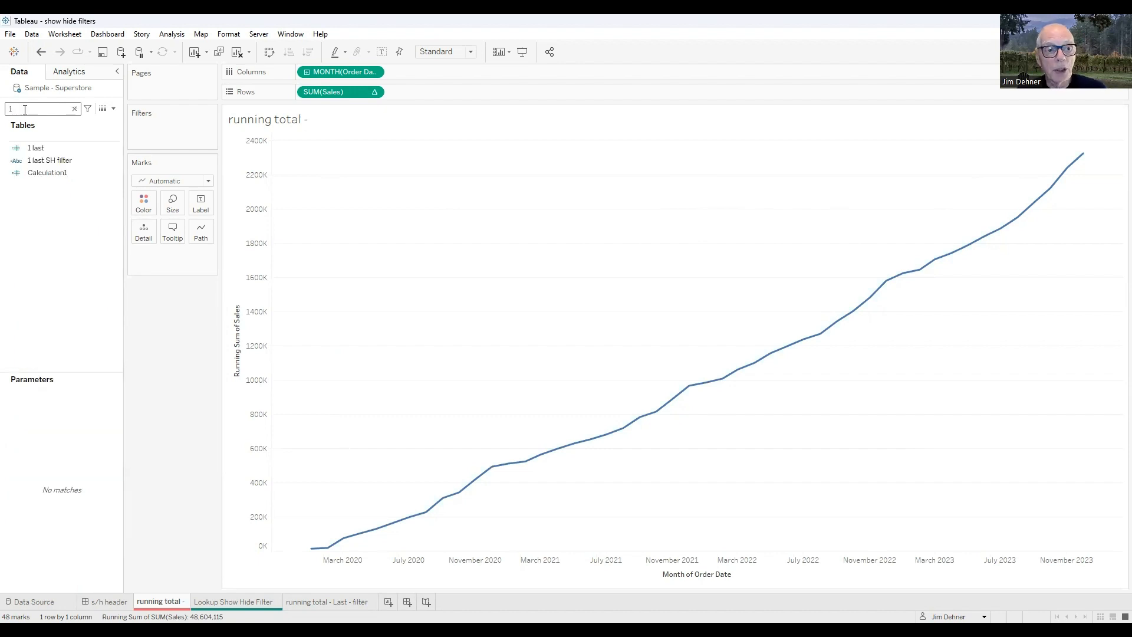
right_click(40, 152)
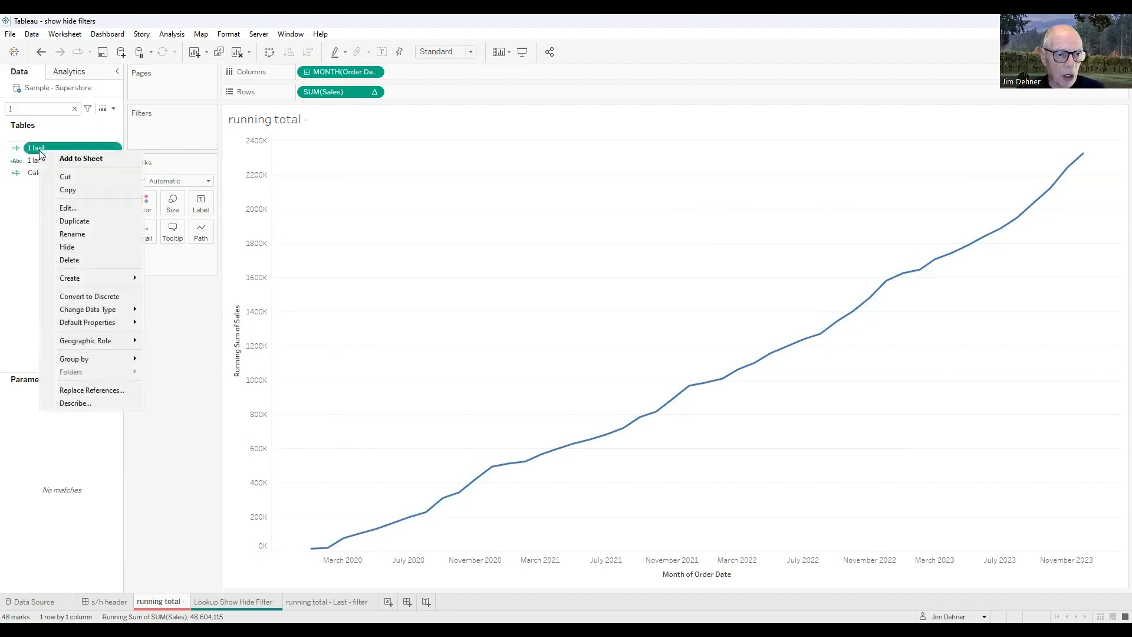
left_click(71, 210)
scroll(372, 358, "up", 3, "ctrl")
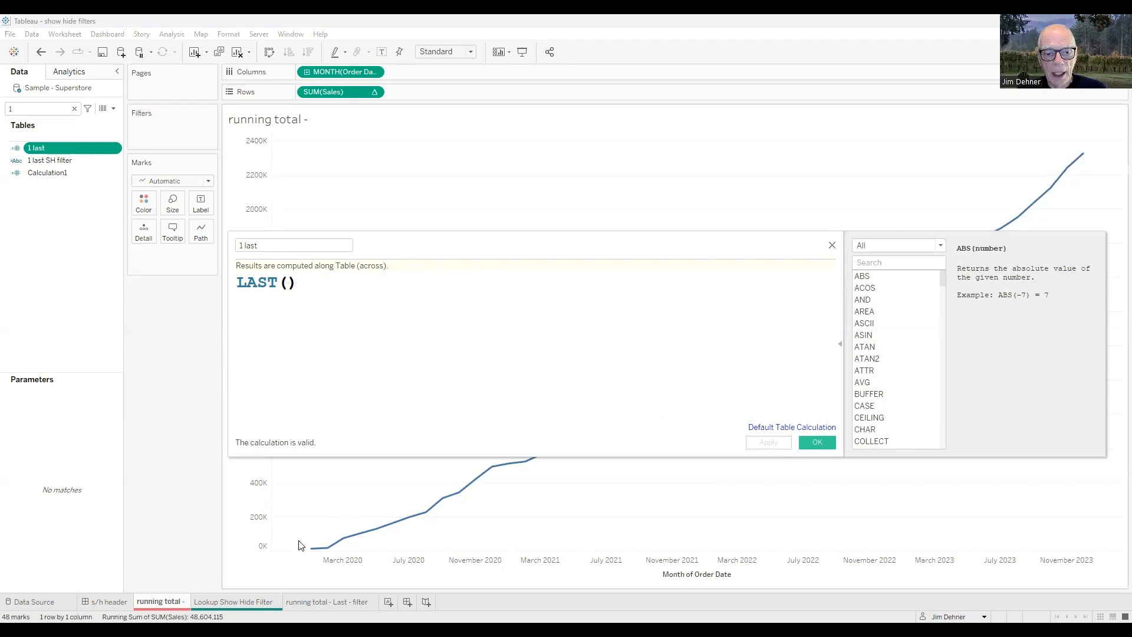
mouse_move(309, 550)
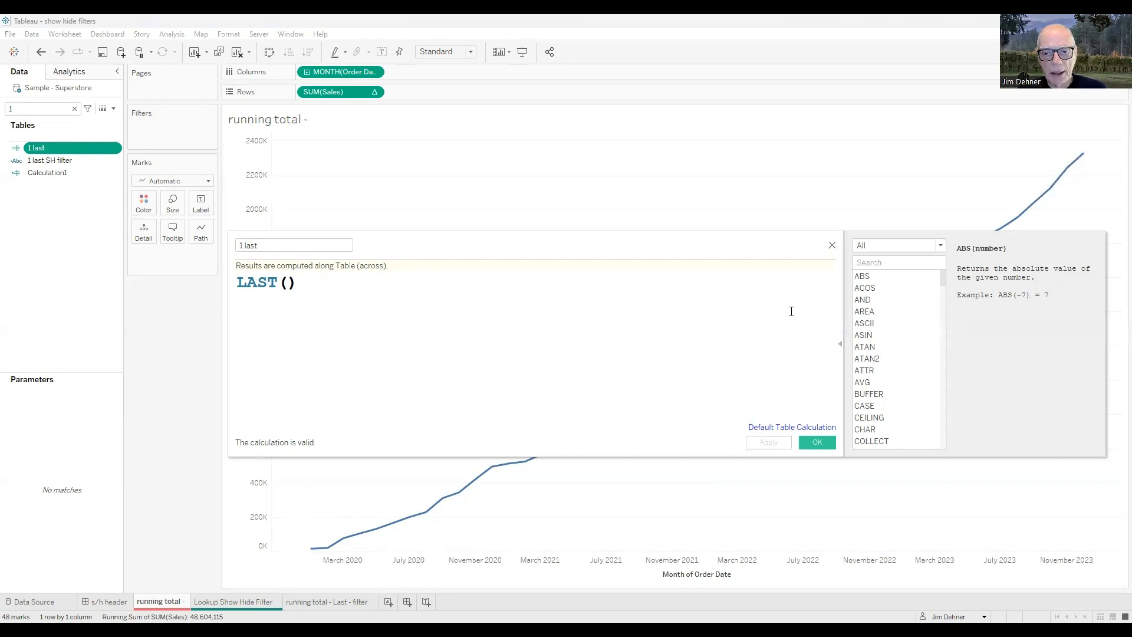
left_click(832, 246)
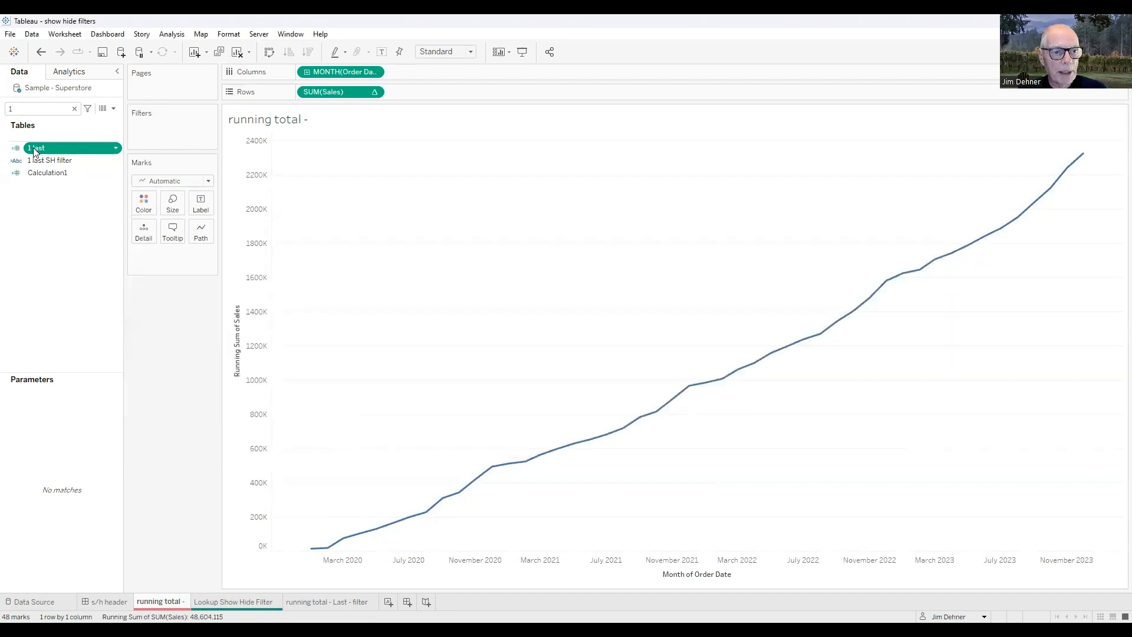
Label the marks of the running total line with the 1 last field.
left_click_drag(39, 154, 205, 208)
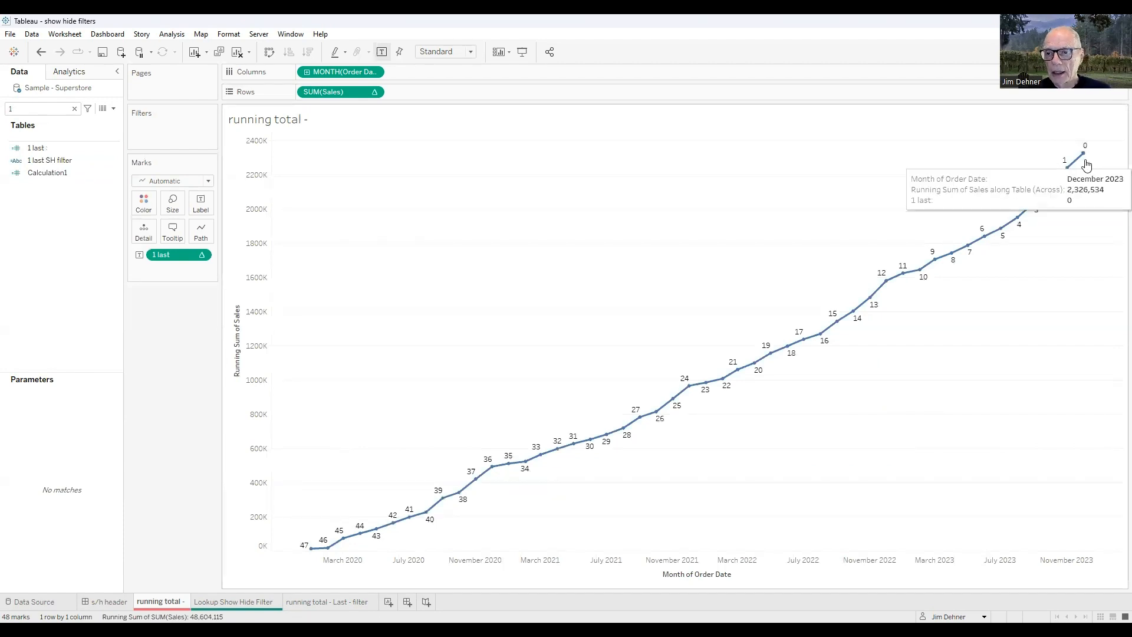
mouse_move(905, 283)
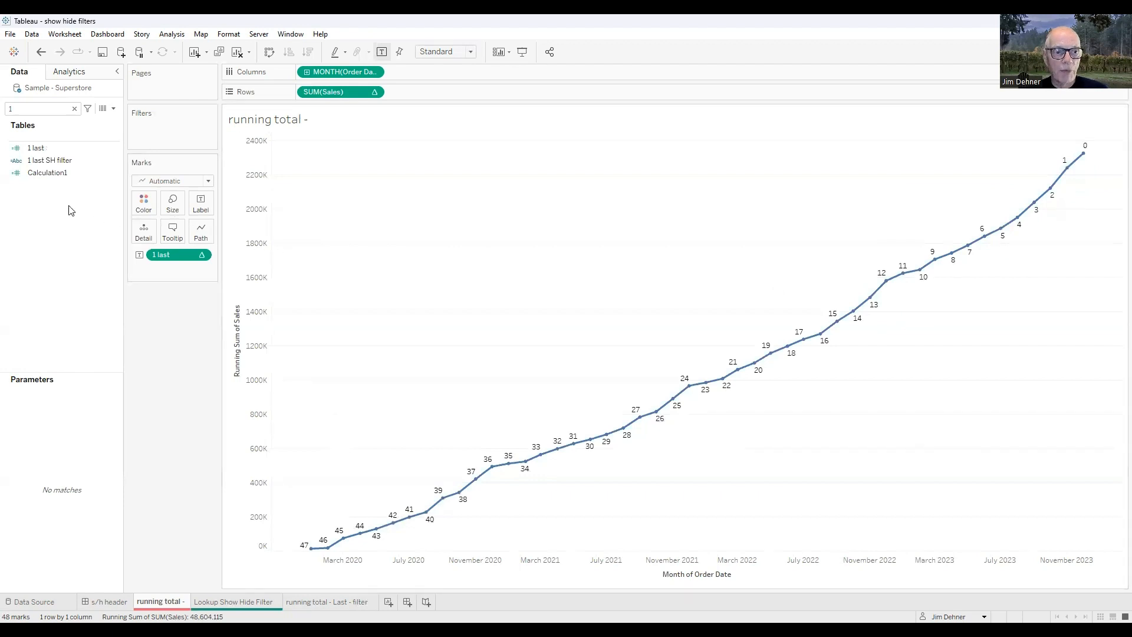
Review the formula of the 1 last SH filter calculation in the calculation editor and close it.
left_click(50, 160)
right_click(52, 161)
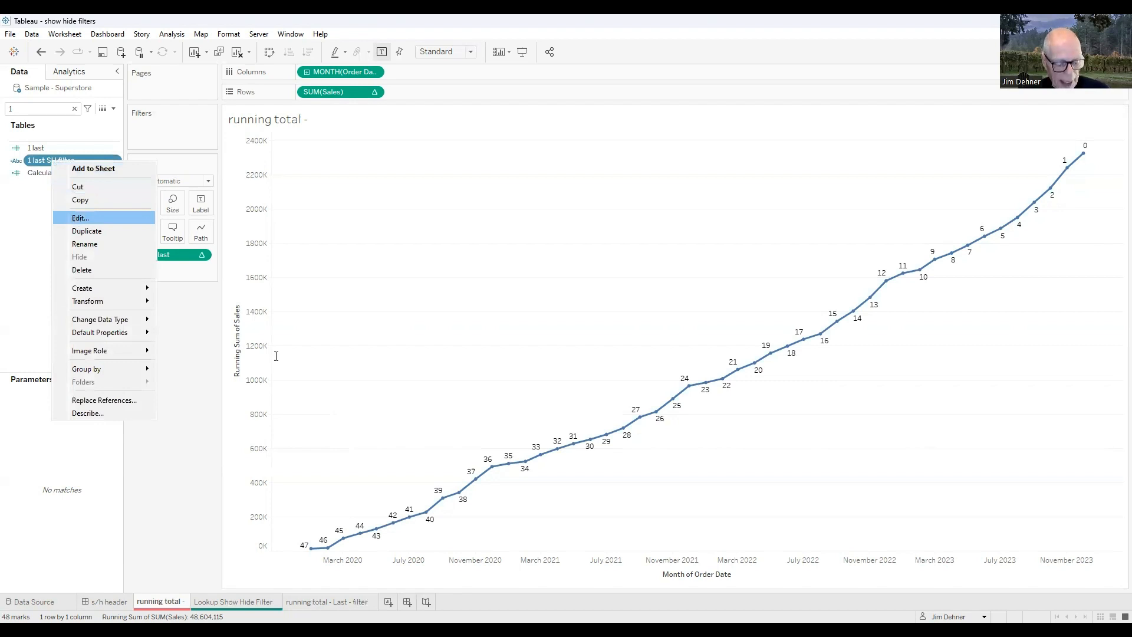
left_click(79, 218)
scroll(370, 378, "up", 4)
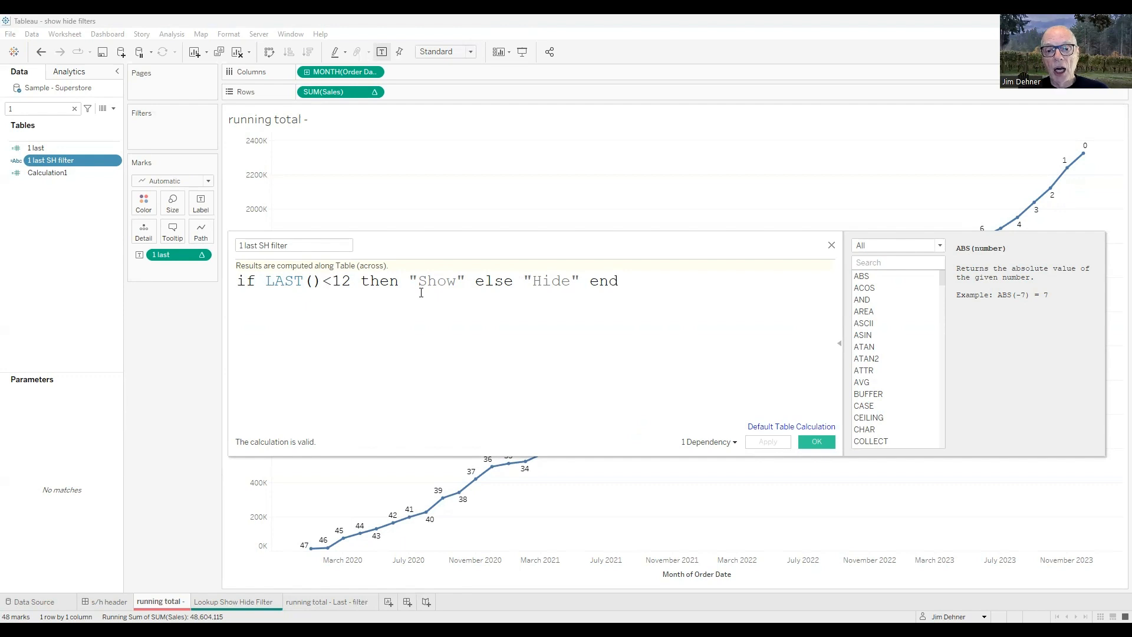
left_click(814, 441)
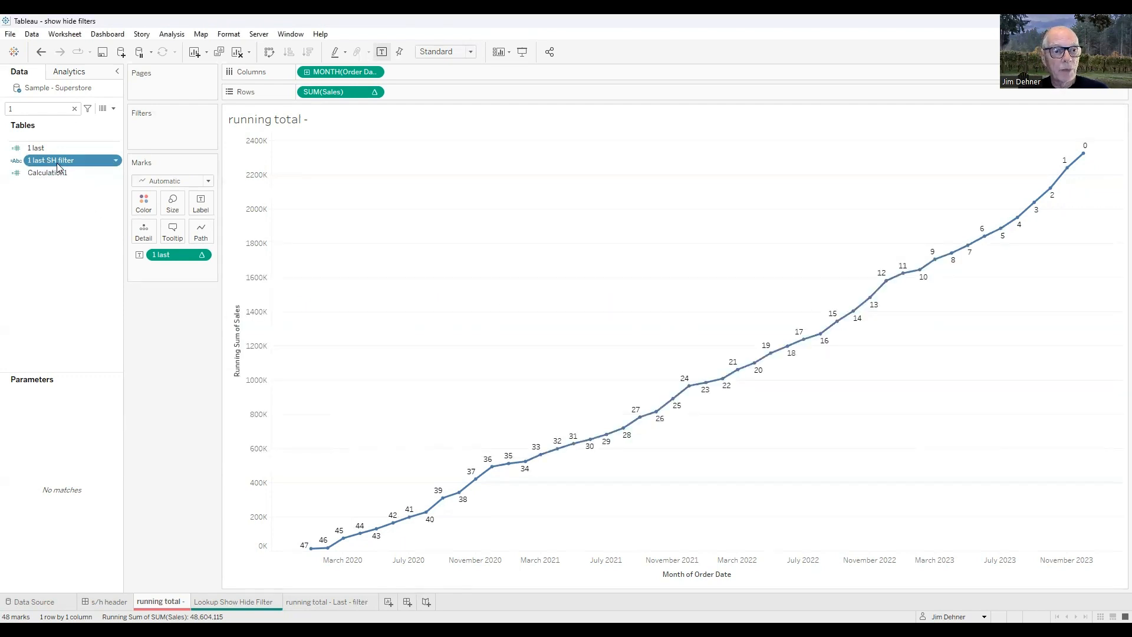
Filter the running total sheet by 1 last SH filter, keeping only the Show value.
left_click_drag(65, 165, 161, 133)
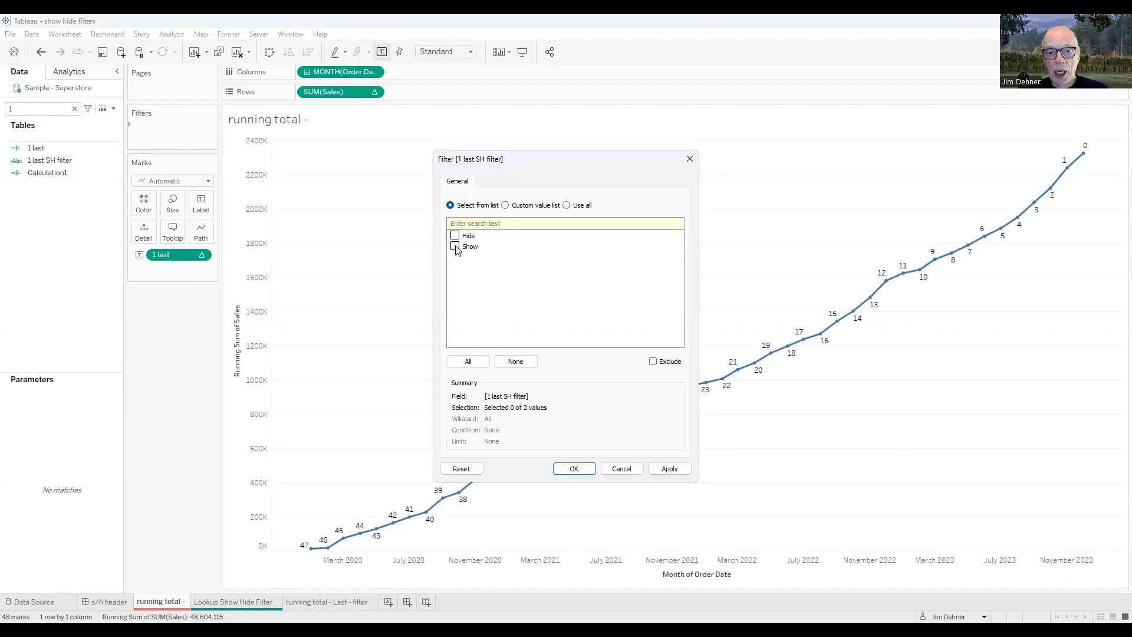
left_click(575, 470)
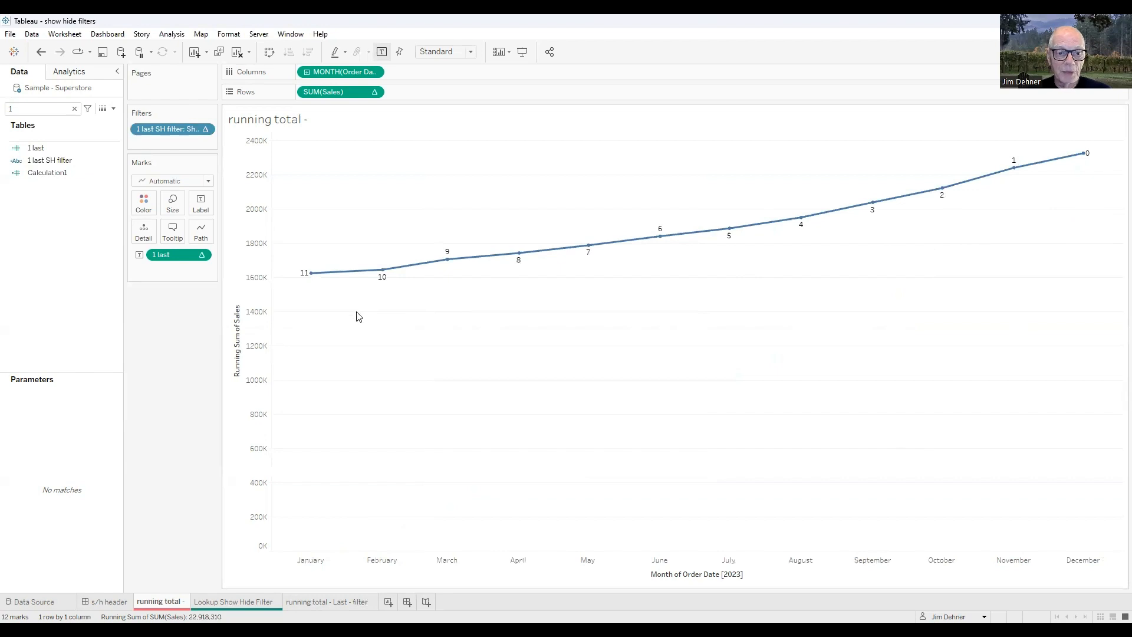
mouse_move(314, 277)
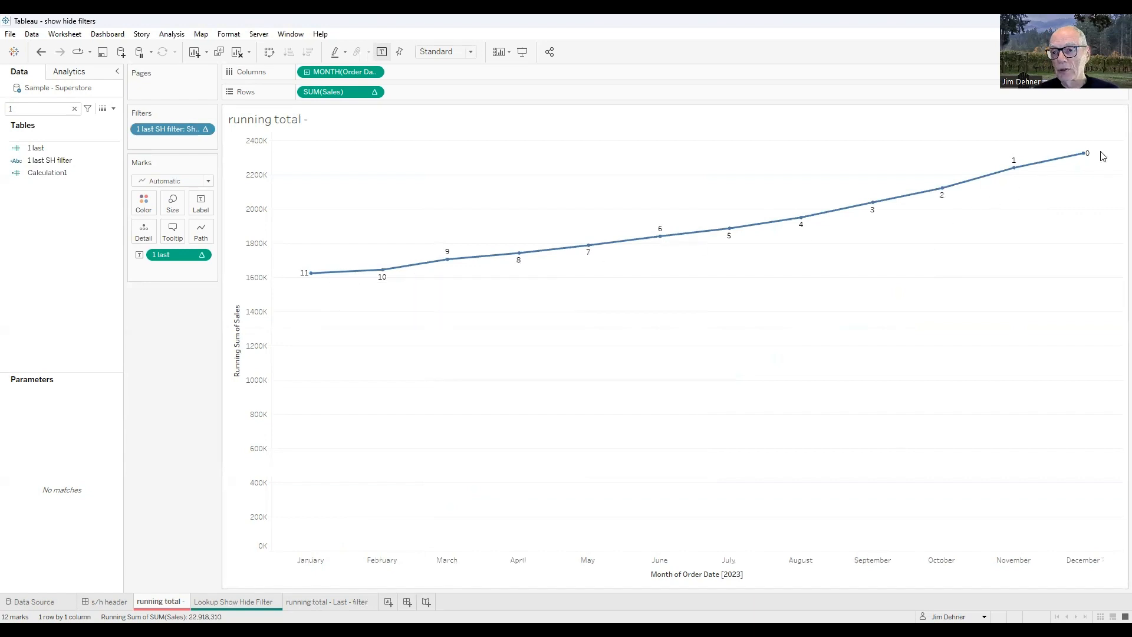
mouse_move(1087, 161)
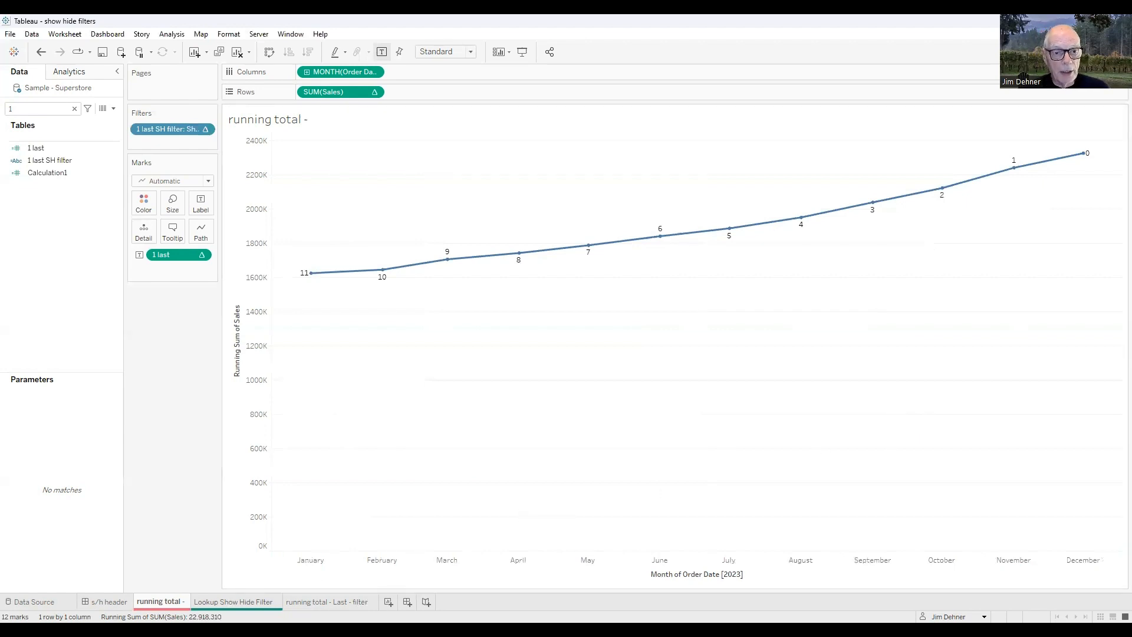
Switch to the Lookup Show Hide Filter sheet and remove its 2 lookup date filter.
left_click(233, 602)
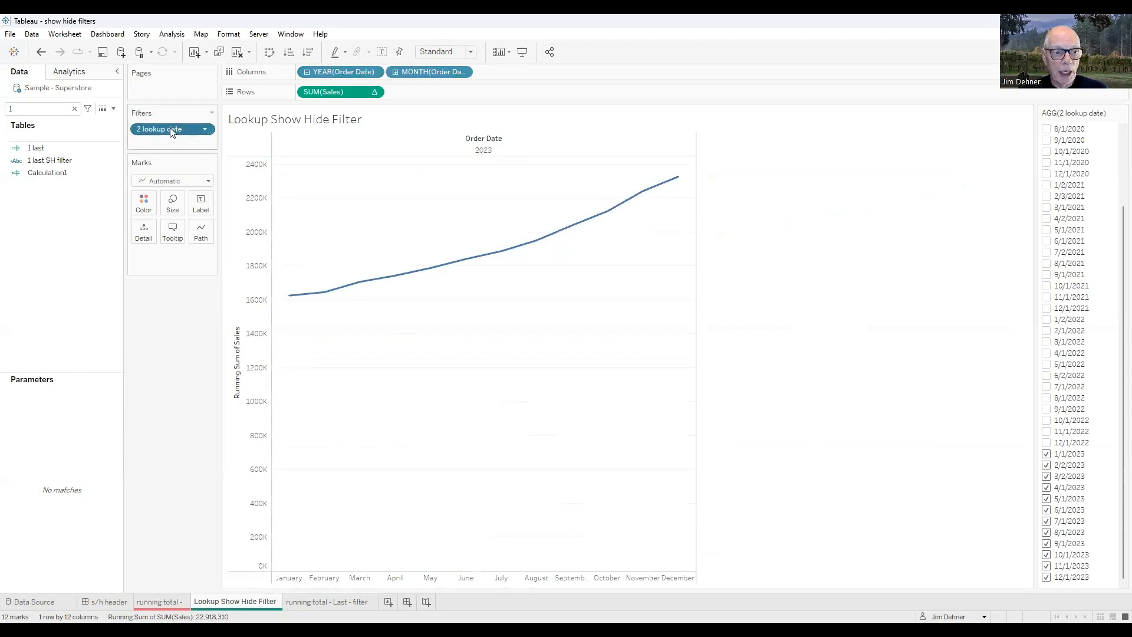
left_click_drag(171, 134, 31, 176)
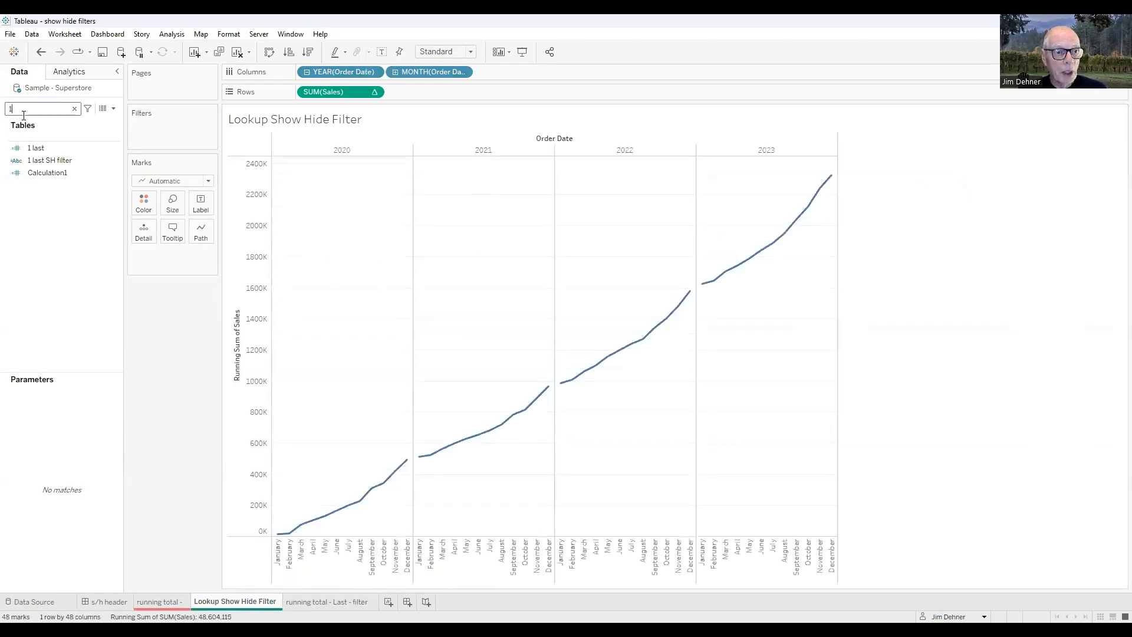
Search the data fields for "2" and review the formula of the 2 lookup date calculation, closing it without changes.
key("BackSpace")
type("2")
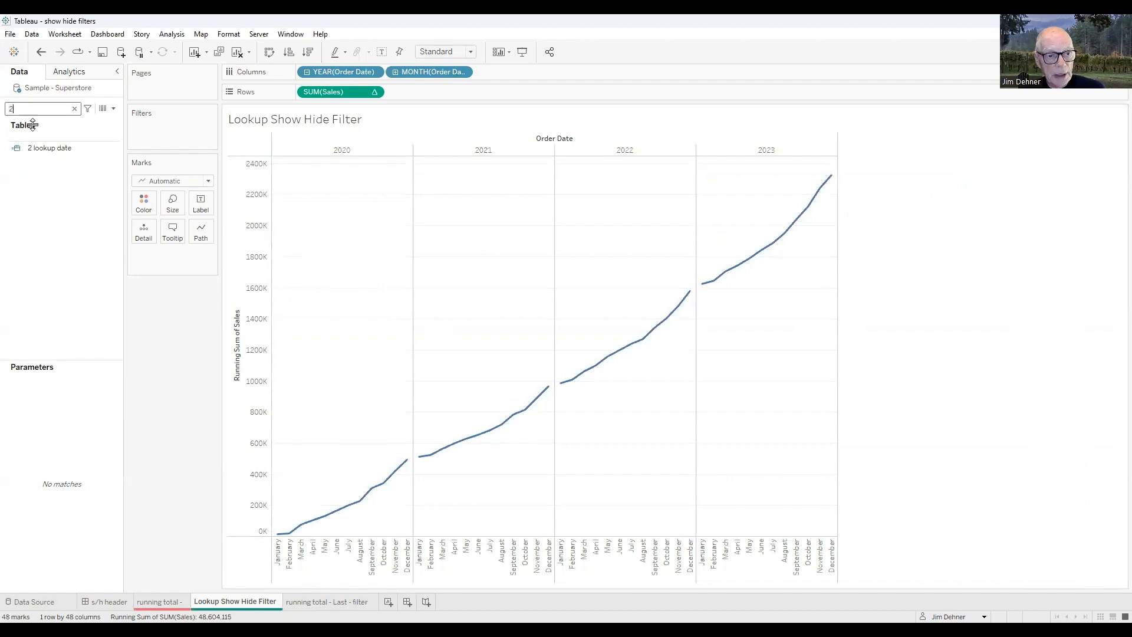
left_click(43, 148)
right_click(44, 148)
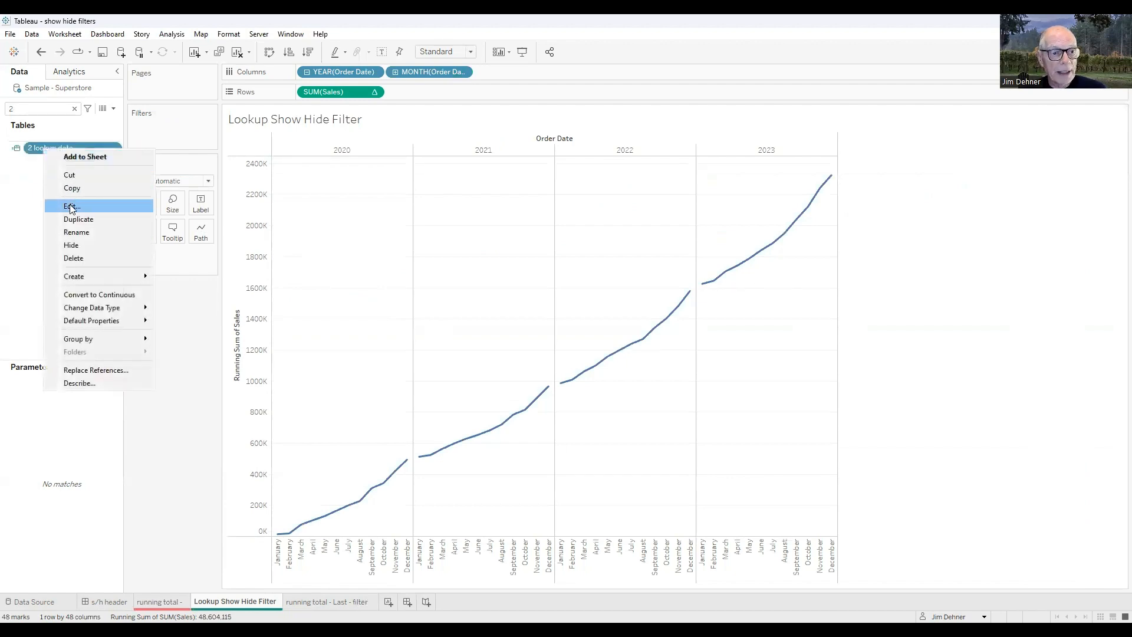
left_click(70, 207)
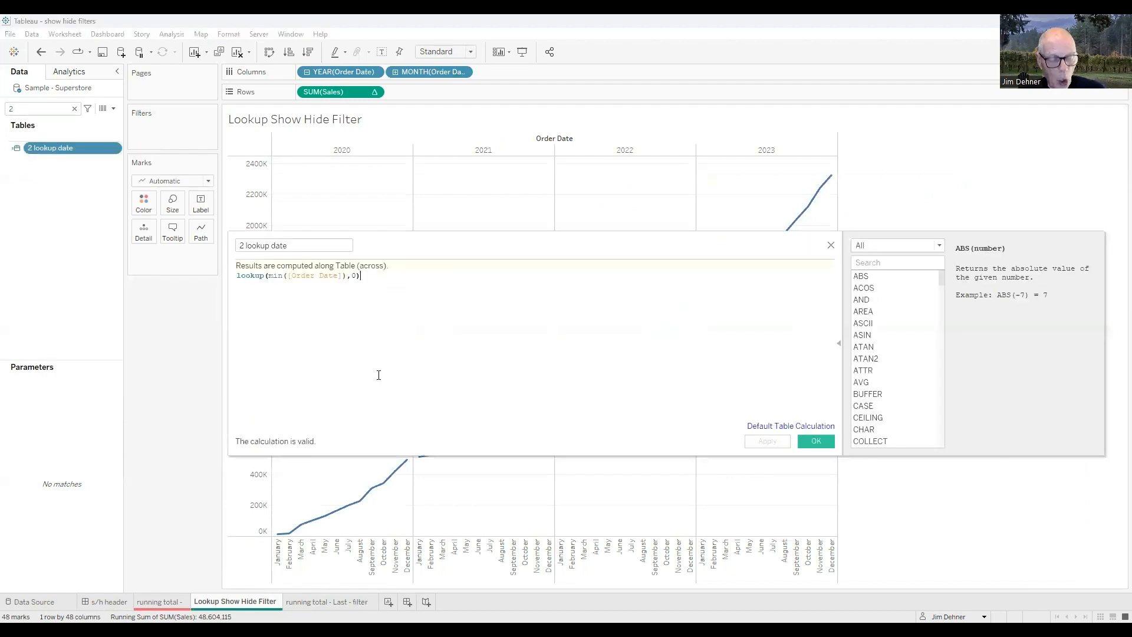
scroll(390, 363, "up", 8, "ctrl")
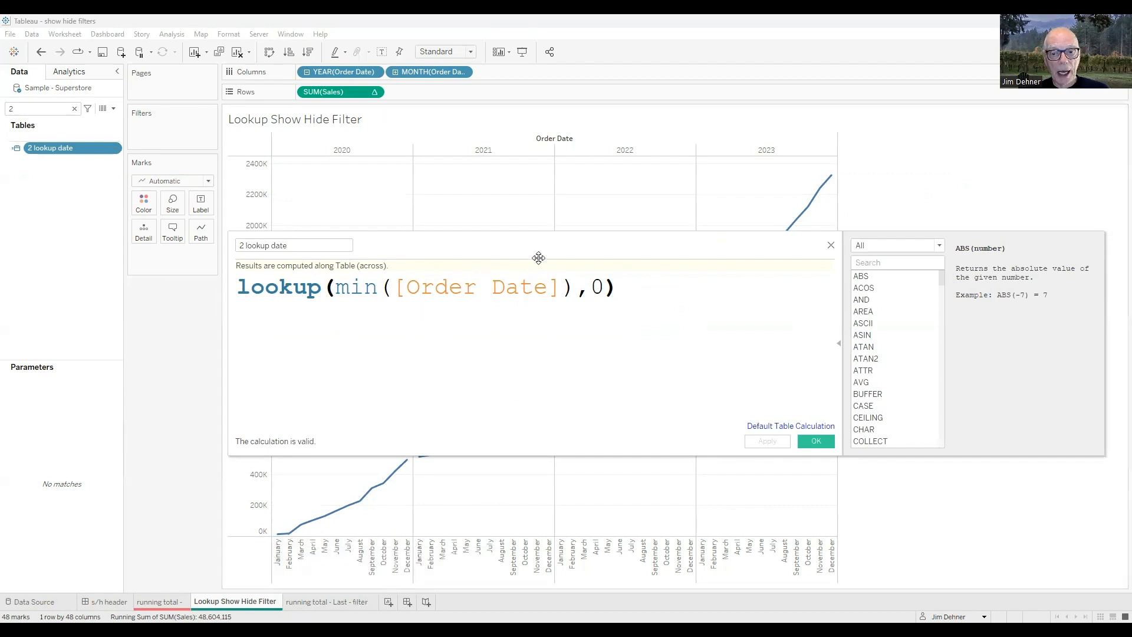
left_click(832, 246)
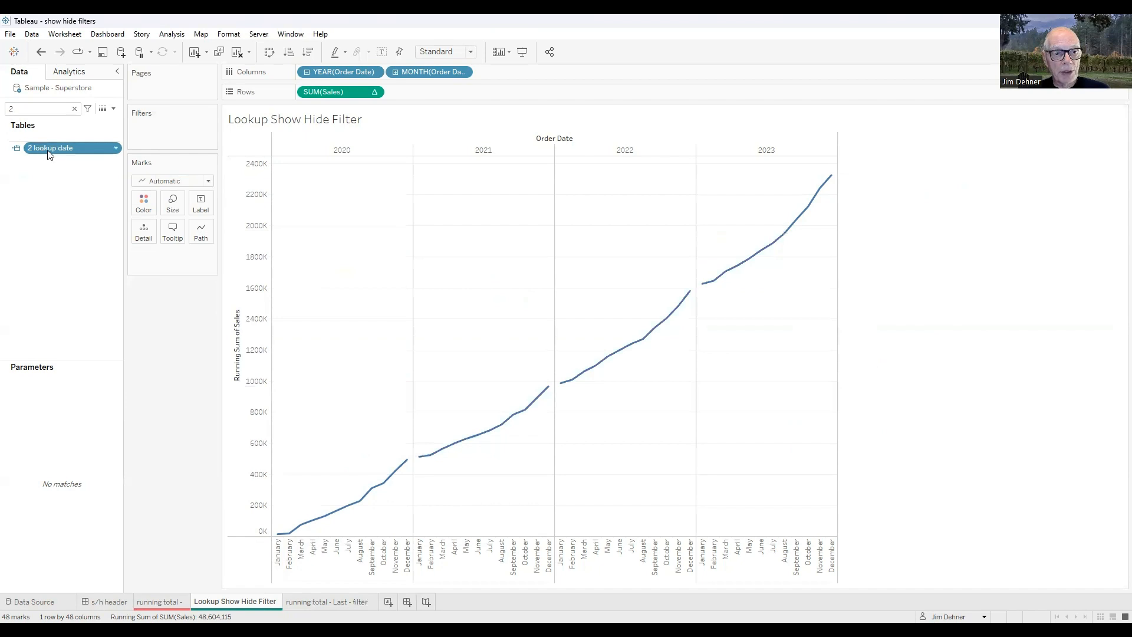
Filter the sheet by 2 lookup date as discrete dates with all values selected, and show the filter control.
left_click_drag(48, 149, 152, 130)
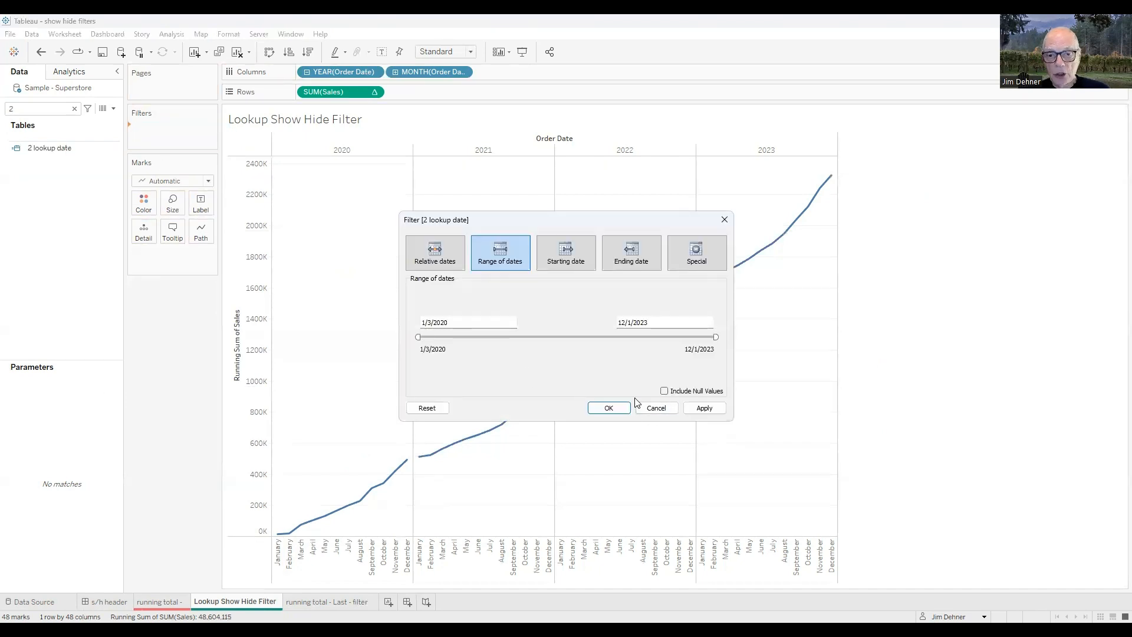
left_click(656, 410)
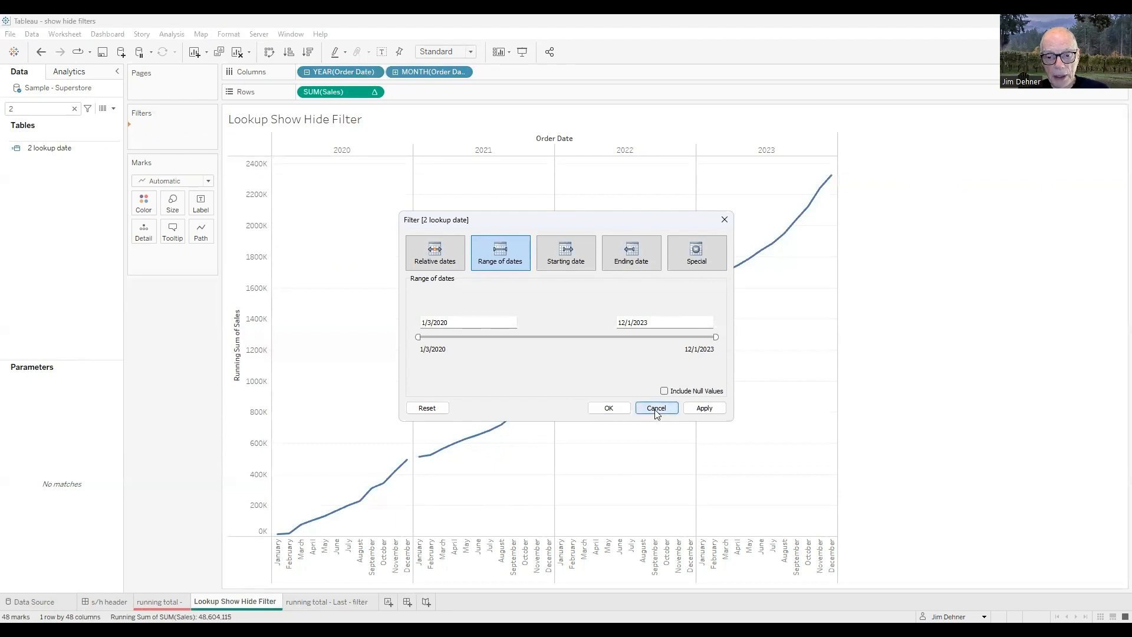
left_click_drag(42, 148, 173, 137)
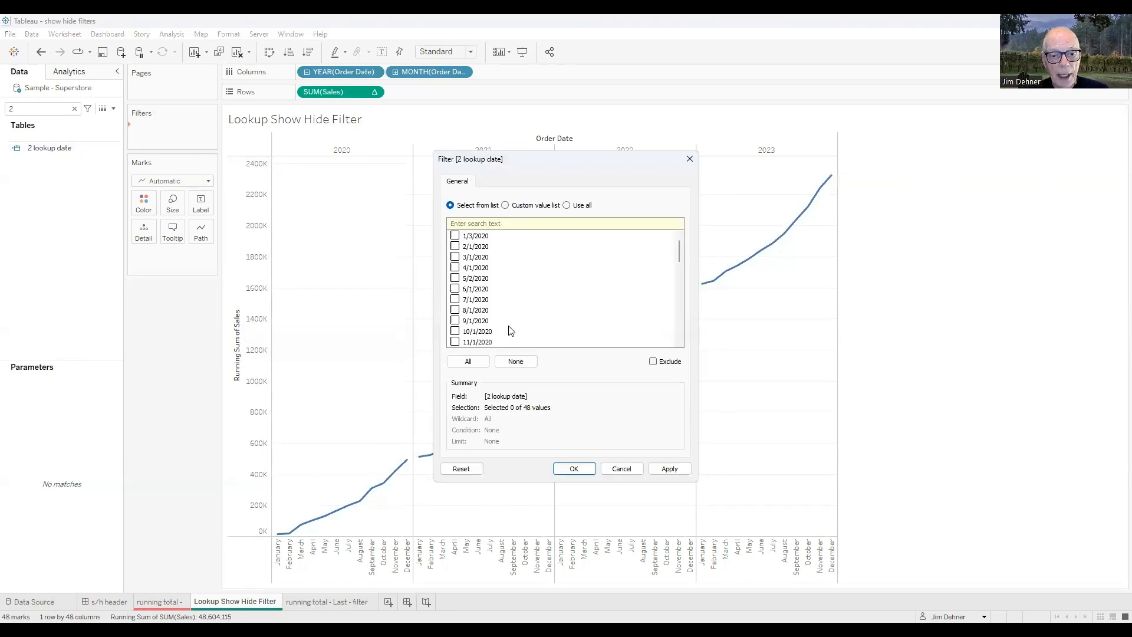
left_click(468, 361)
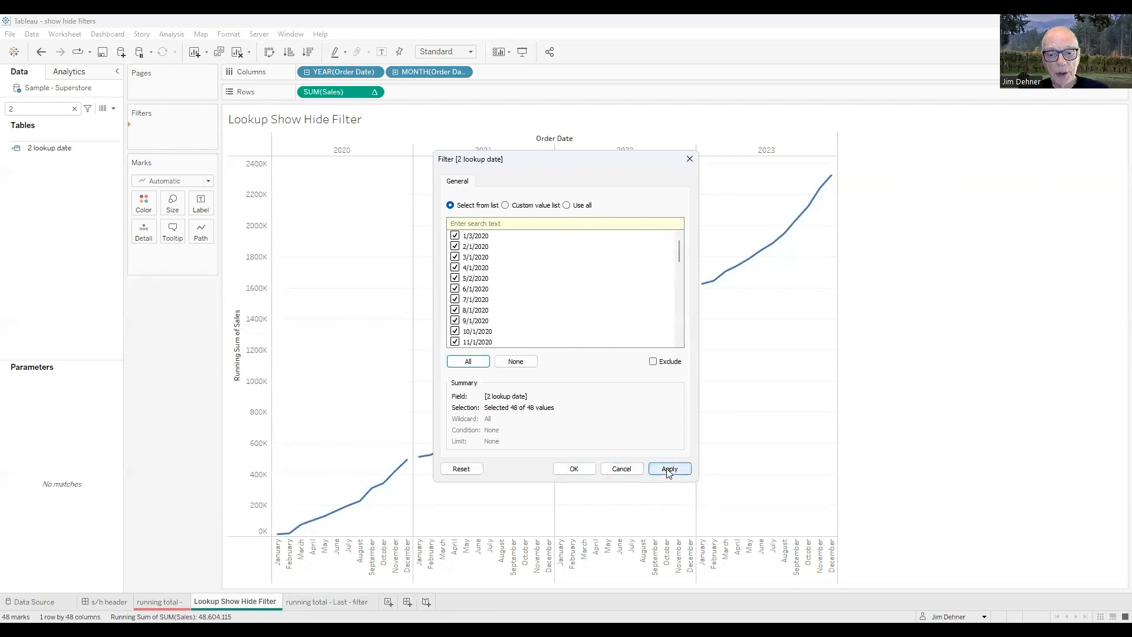
left_click(588, 471)
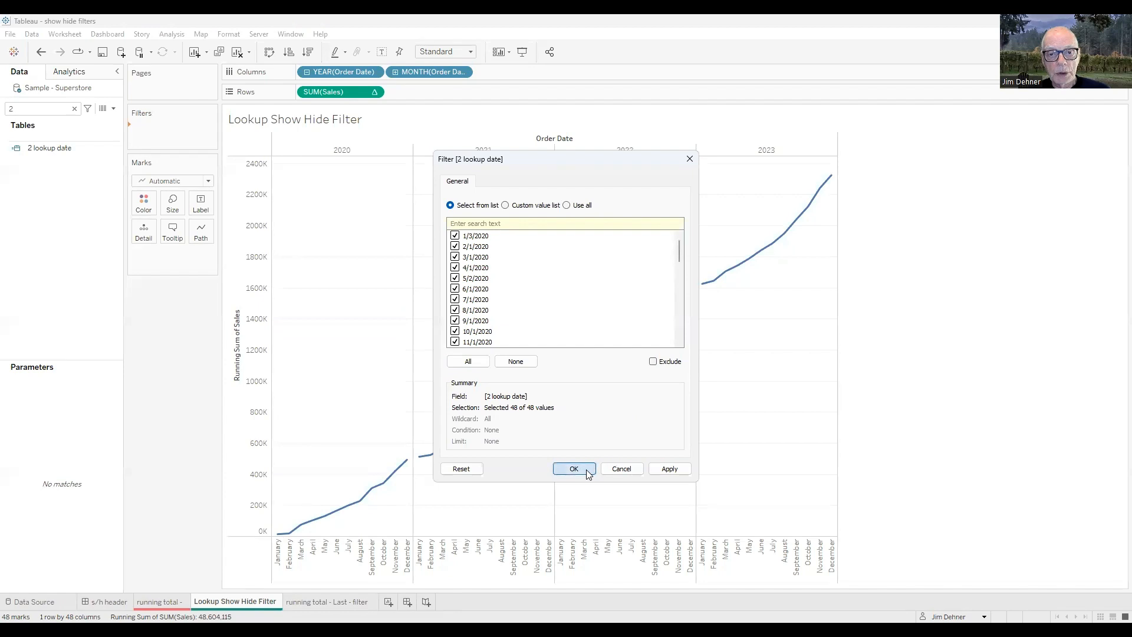
right_click(172, 129)
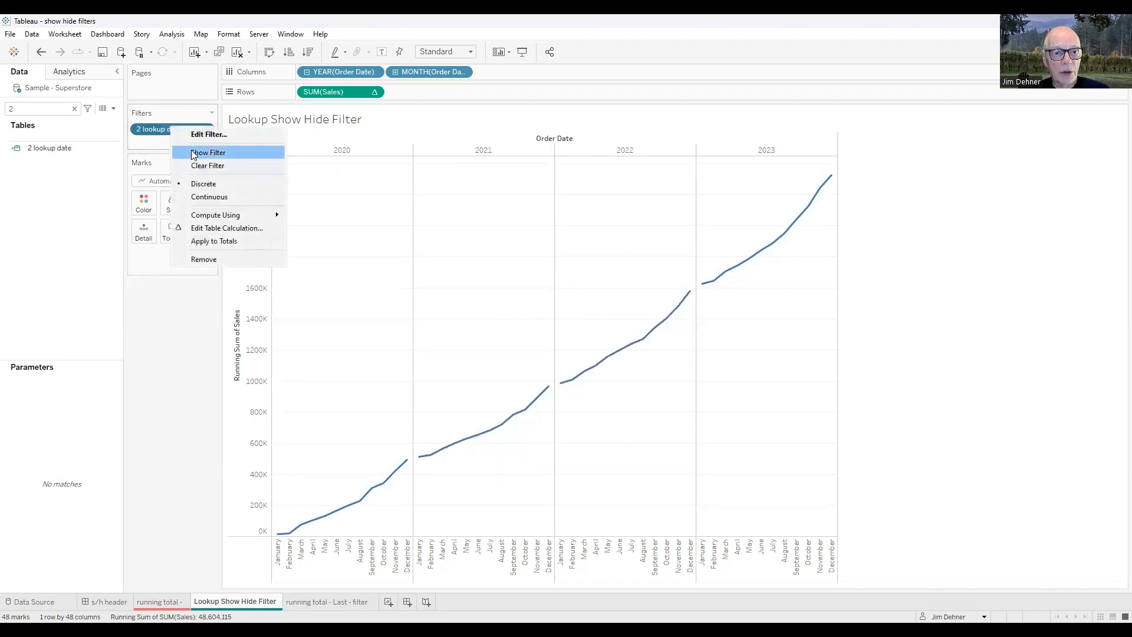
left_click(193, 154)
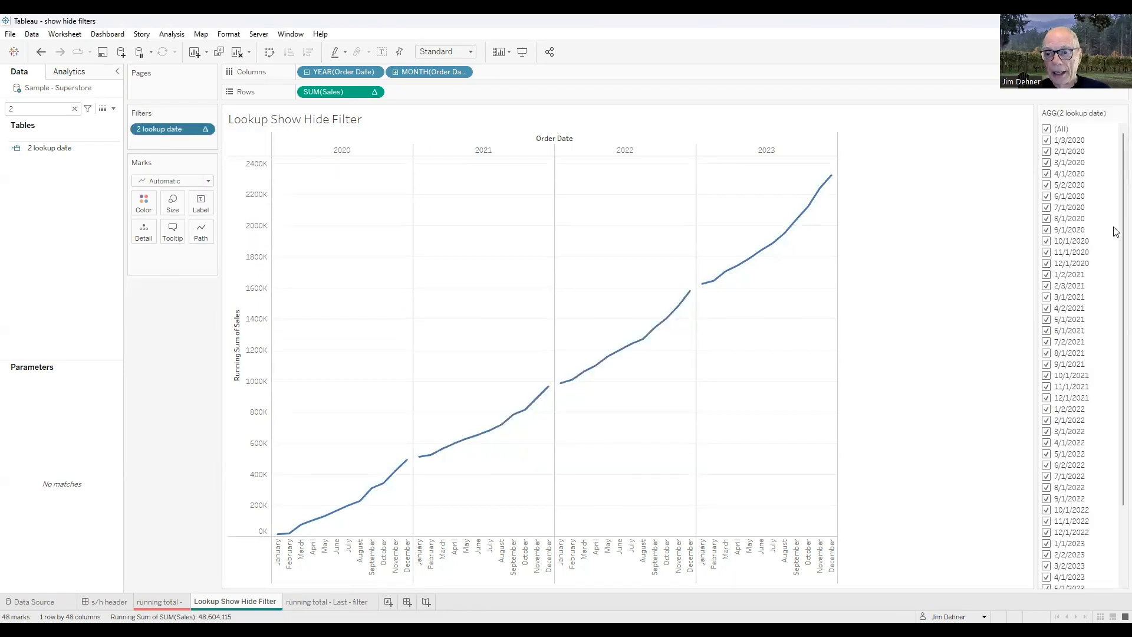
Deselect all dates in the 2 lookup date filter and select only the twelve 2023 dates, from 12/1/2023 back to 1/1/2023.
scroll(1117, 248, "down", 3)
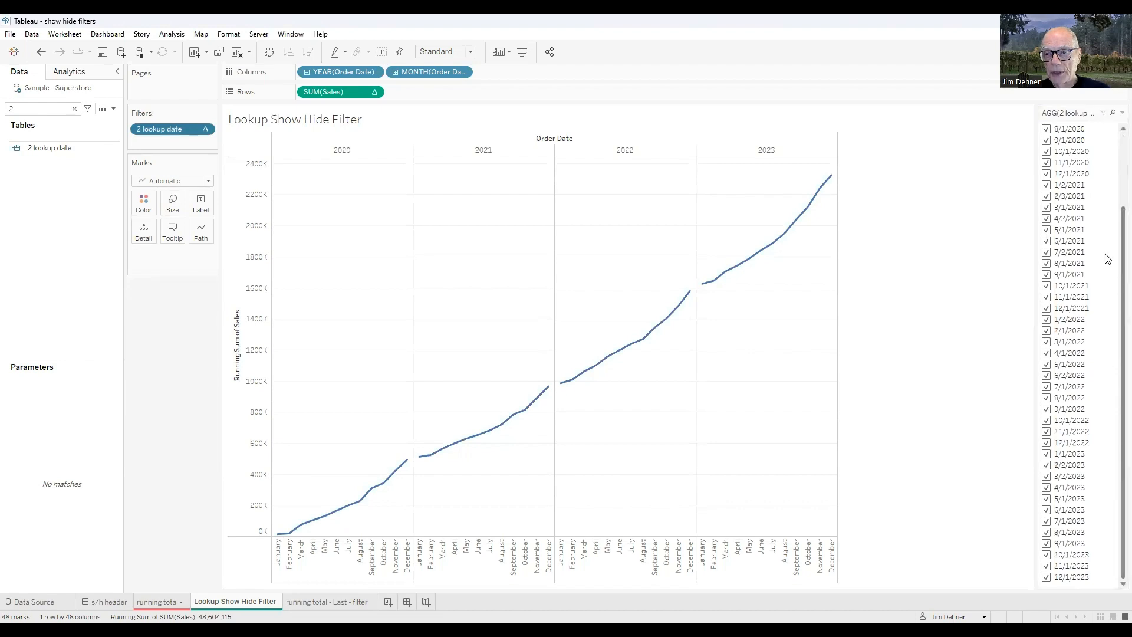
scroll(1116, 294, "up", 3)
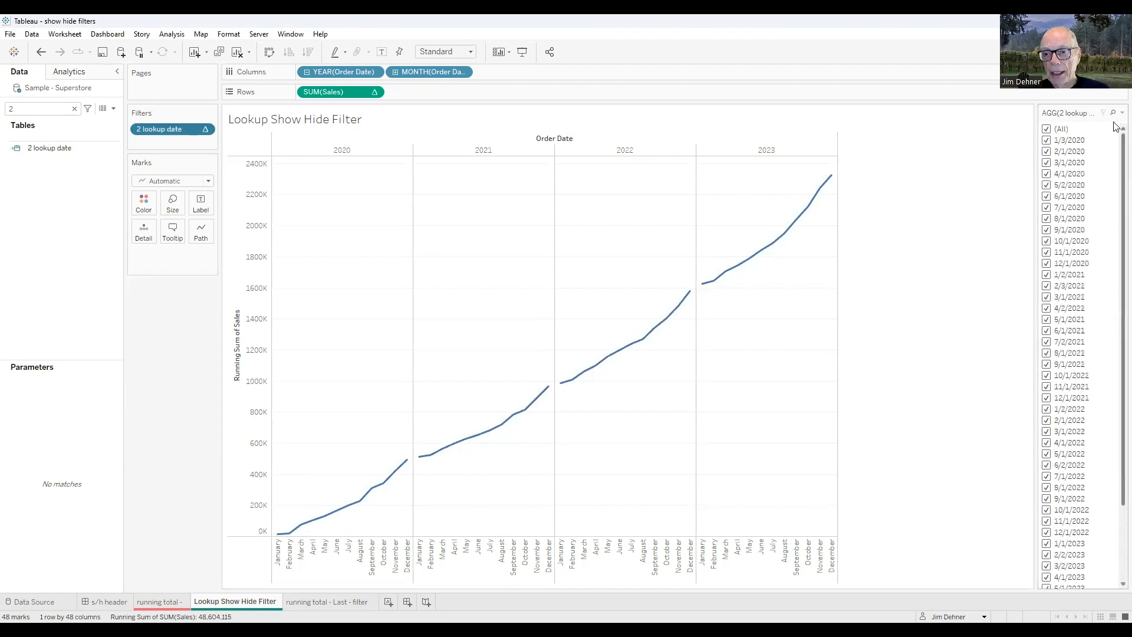
left_click(1047, 129)
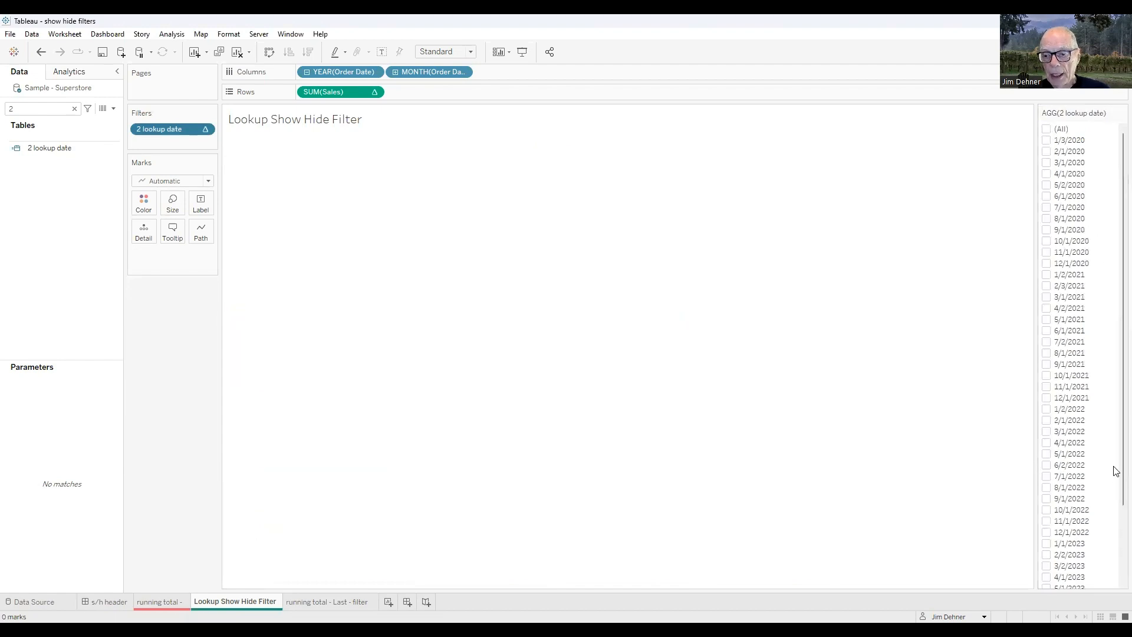
scroll(1116, 475, "down", 3)
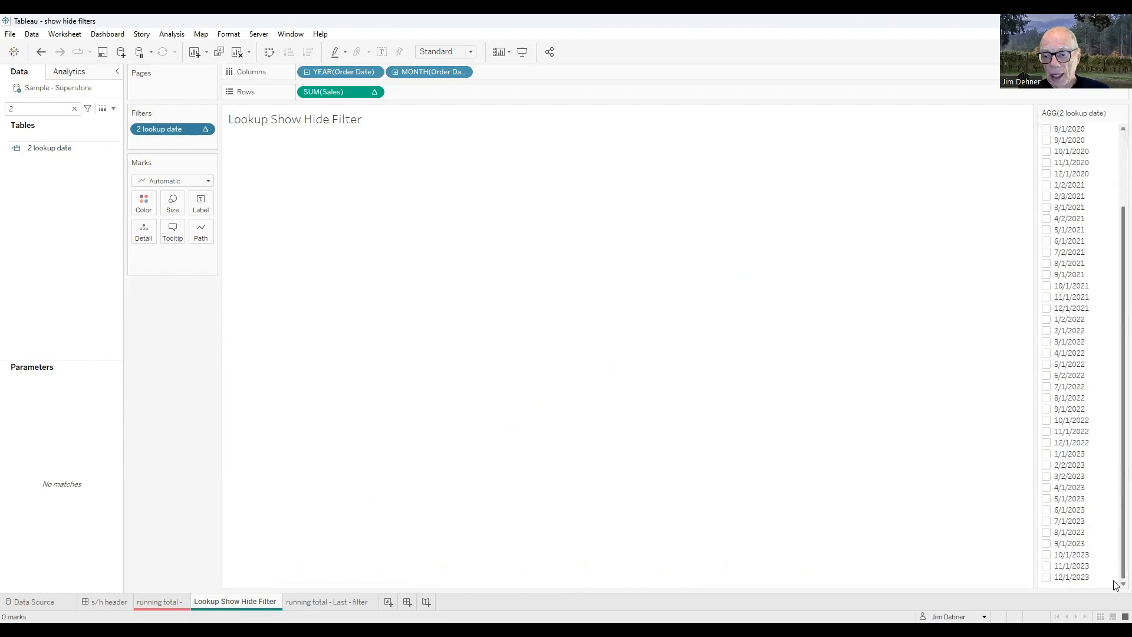
left_click(1047, 577)
left_click(1047, 566)
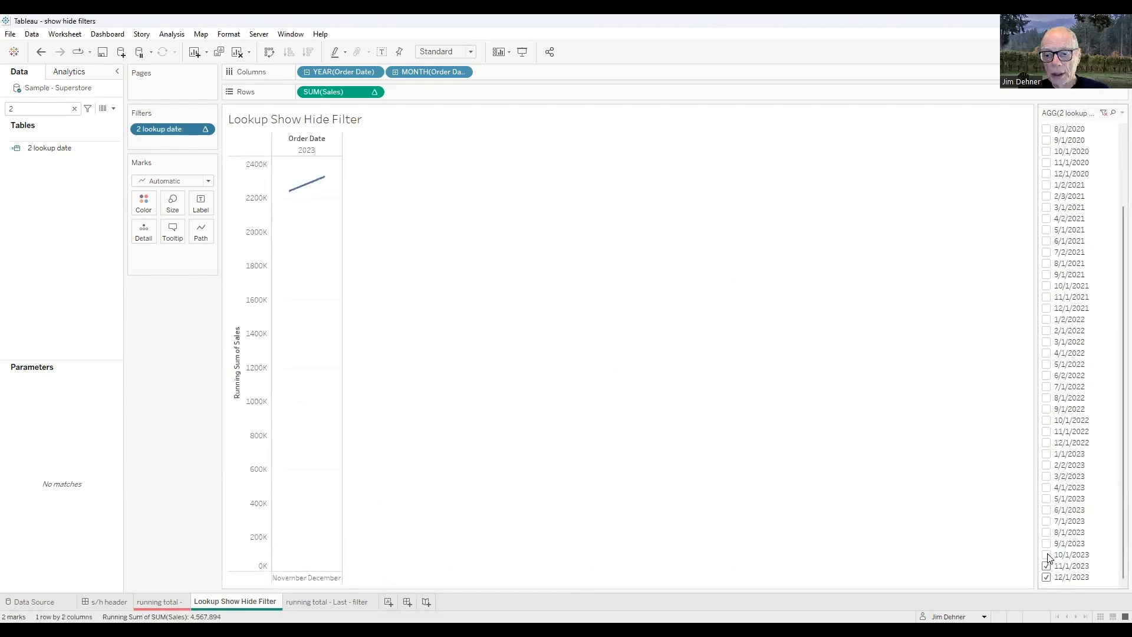
left_click(1047, 554)
left_click(1047, 543)
left_click(1047, 532)
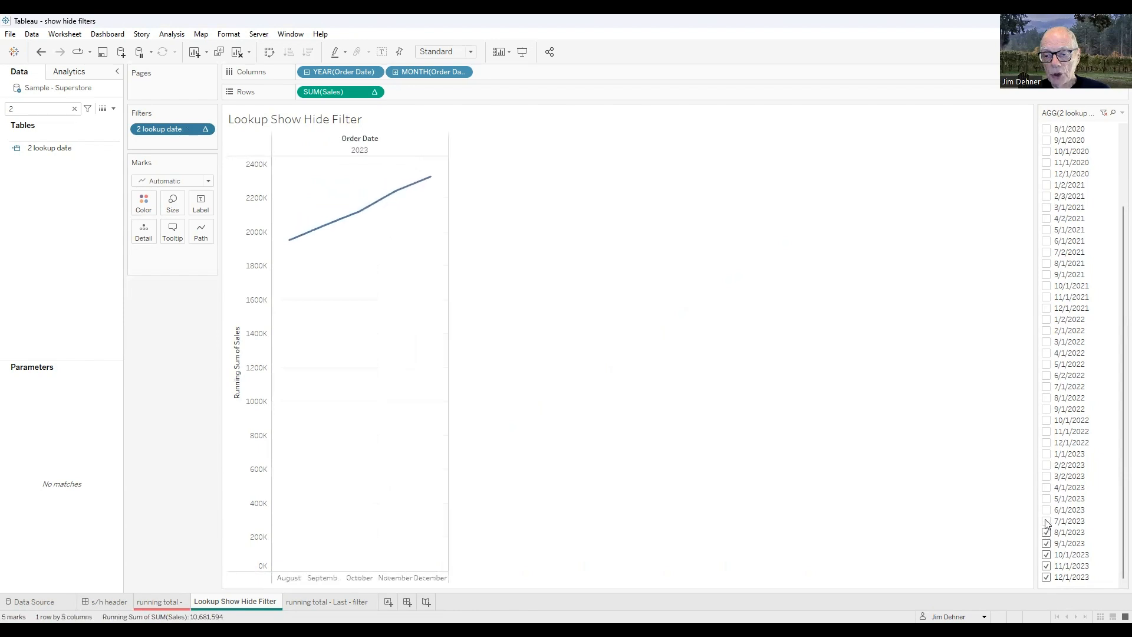
left_click(1047, 521)
left_click(1047, 510)
left_click(1047, 499)
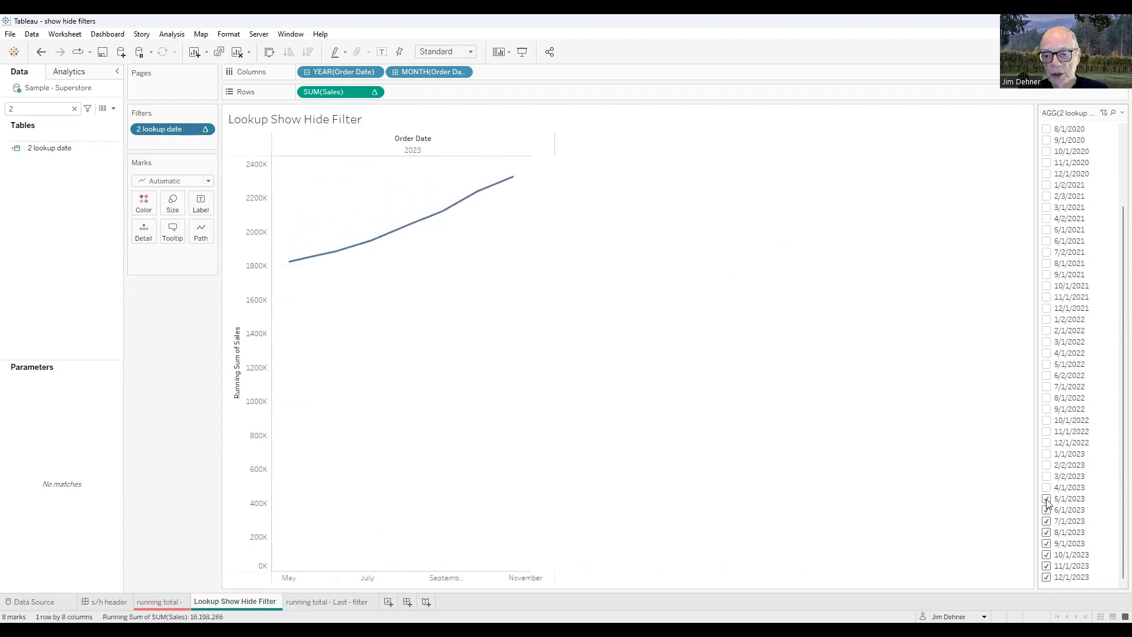
left_click(1047, 487)
left_click(1047, 476)
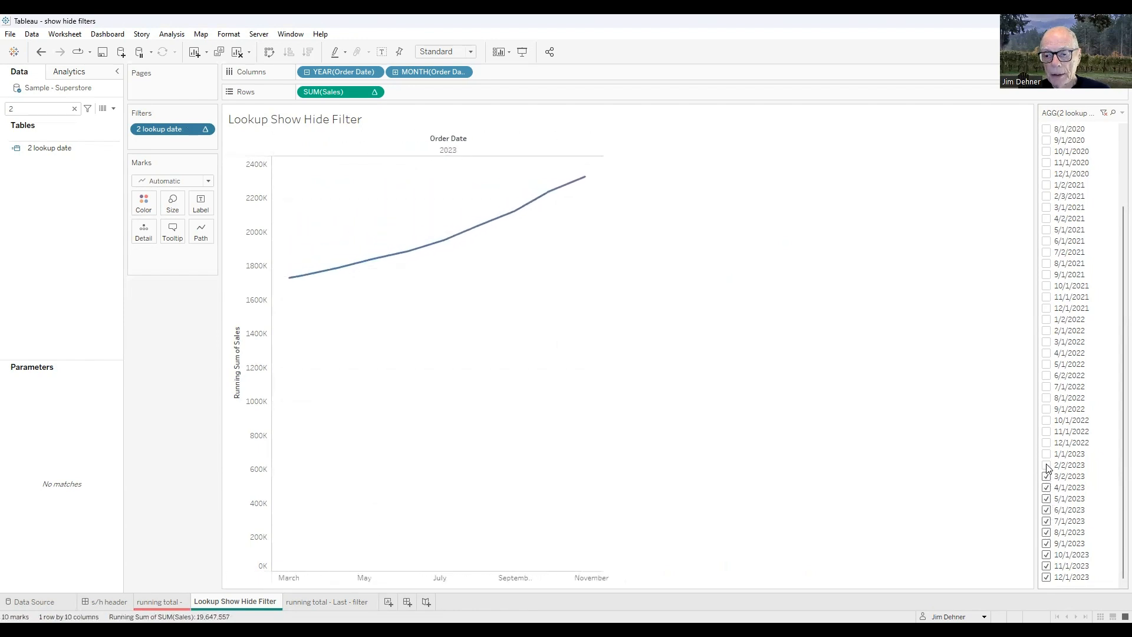
left_click(1047, 465)
left_click(1047, 454)
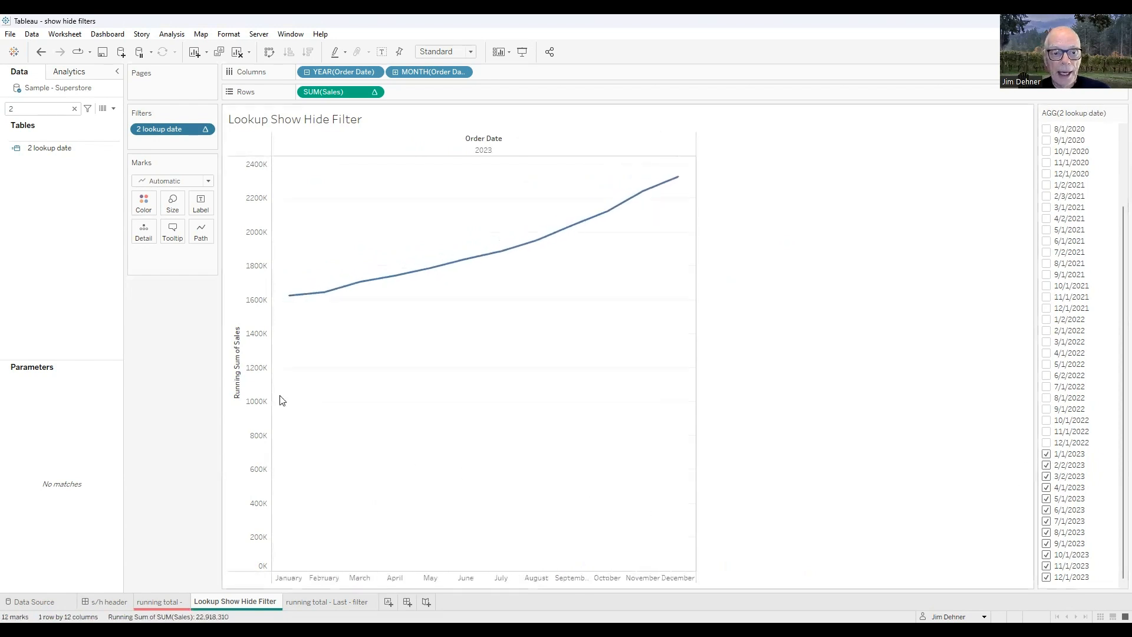
mouse_move(289, 299)
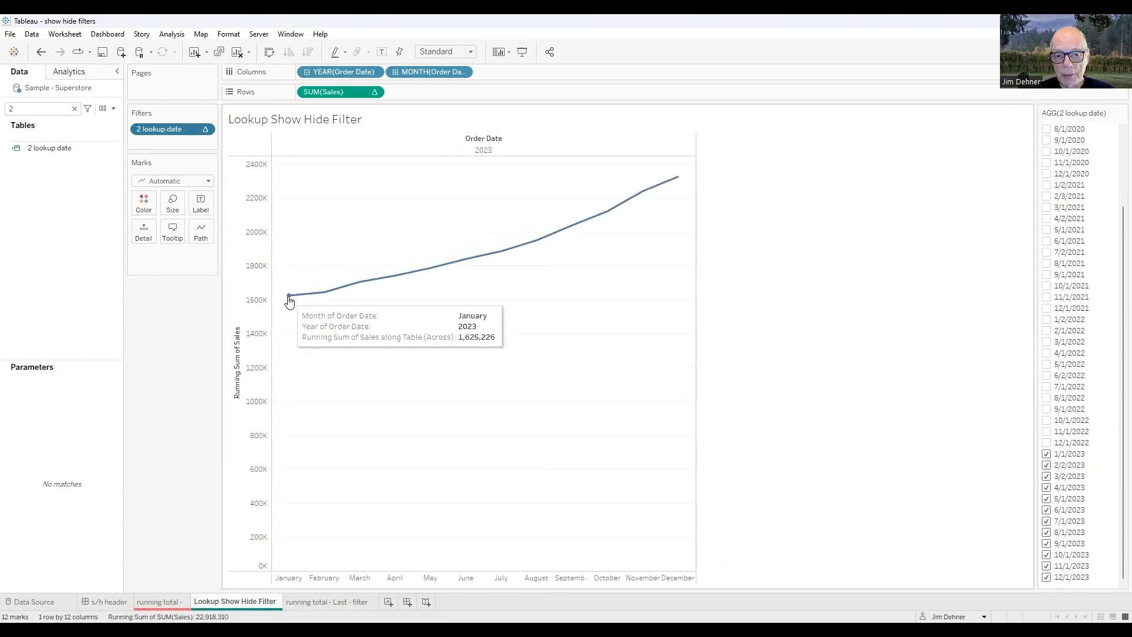
mouse_move(680, 185)
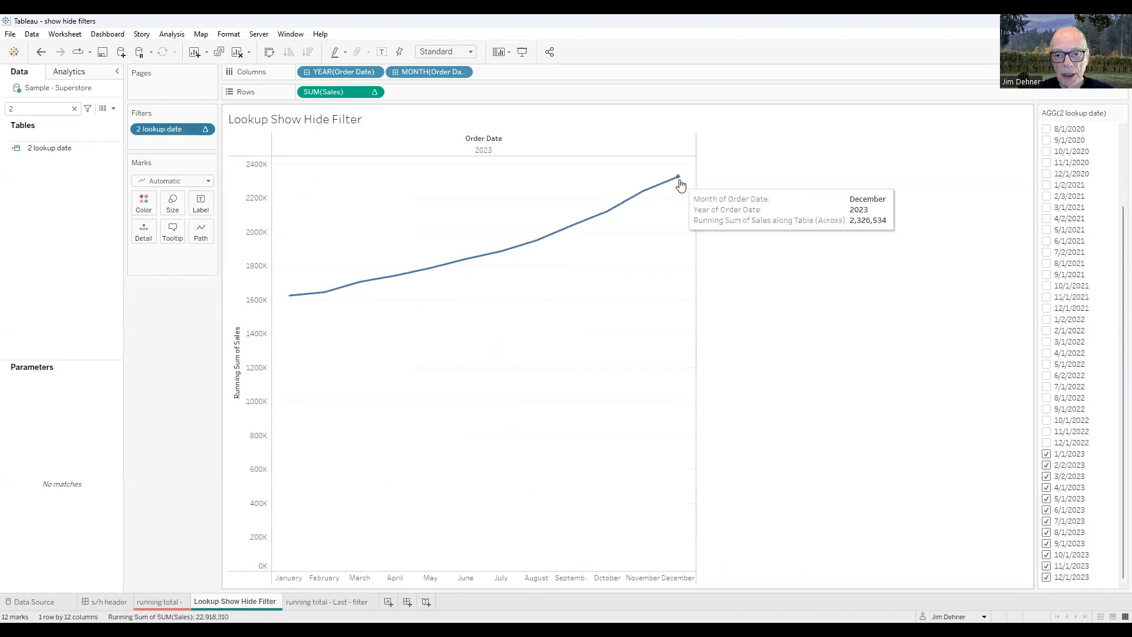